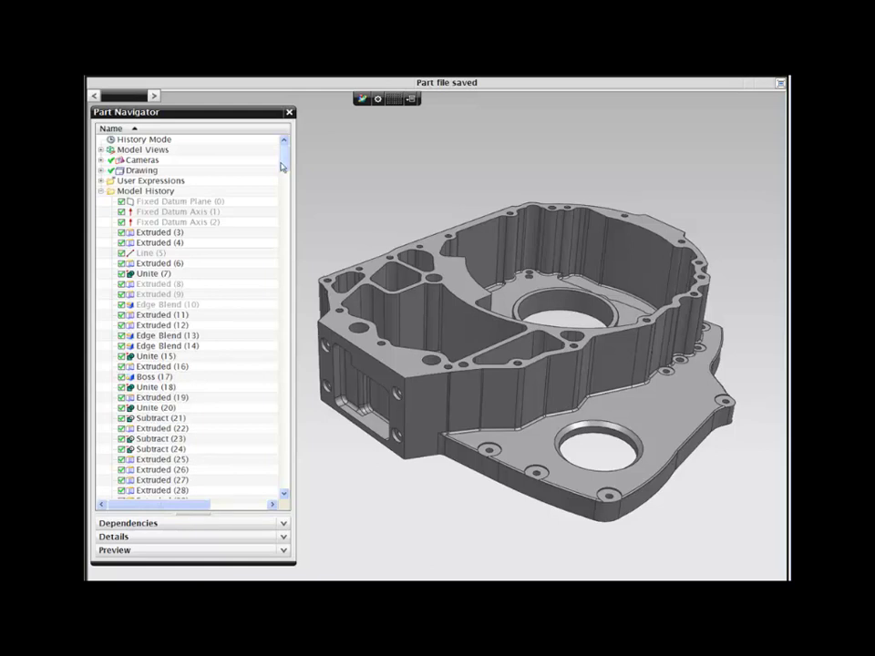
# - Review the housing's feature history through its last feature and examine the dimensions on drawing Sheet 1, including Detail B
pyautogui.moveTo(281, 165); pyautogui.dragTo(281, 490)
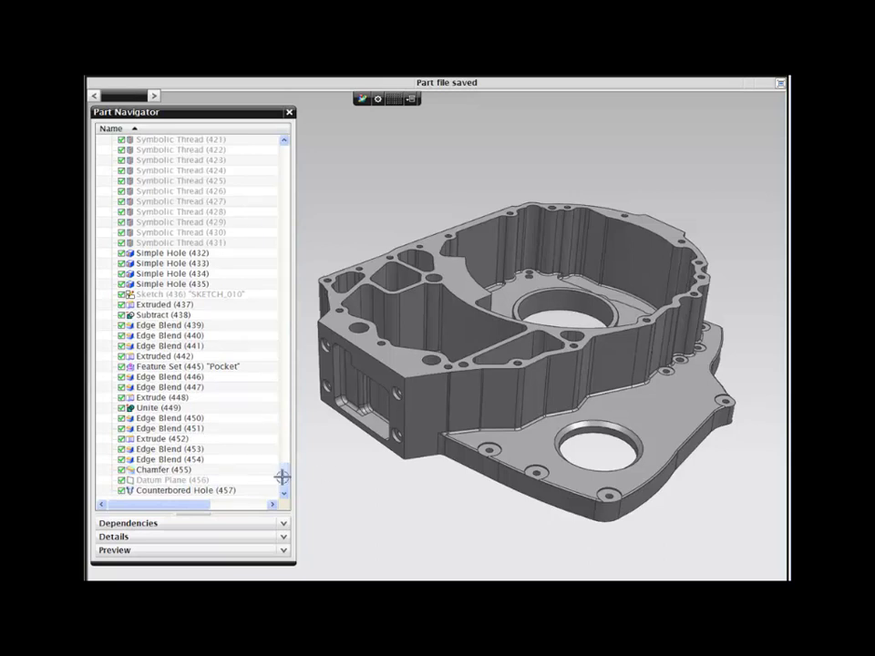
pyautogui.moveTo(363, 511); pyautogui.dragTo(377, 494, button='right')
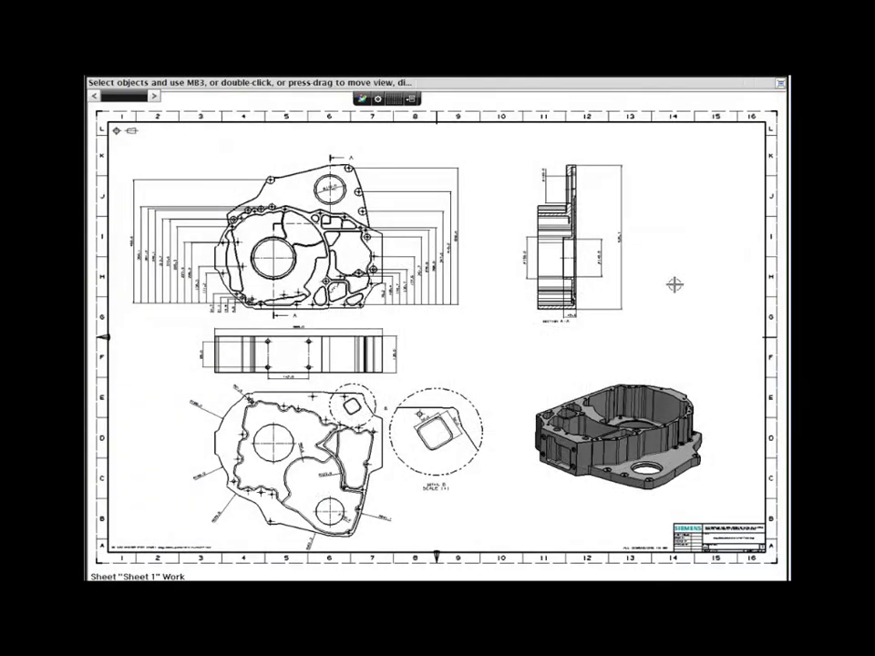
pyautogui.scroll(5, 674, 285)
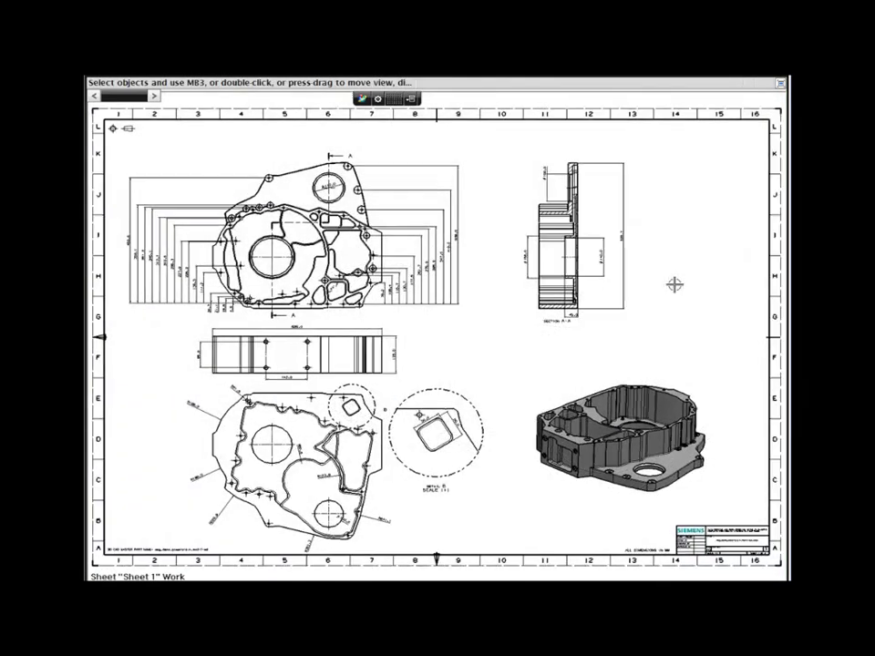
pyautogui.scroll(5, 628, 283)
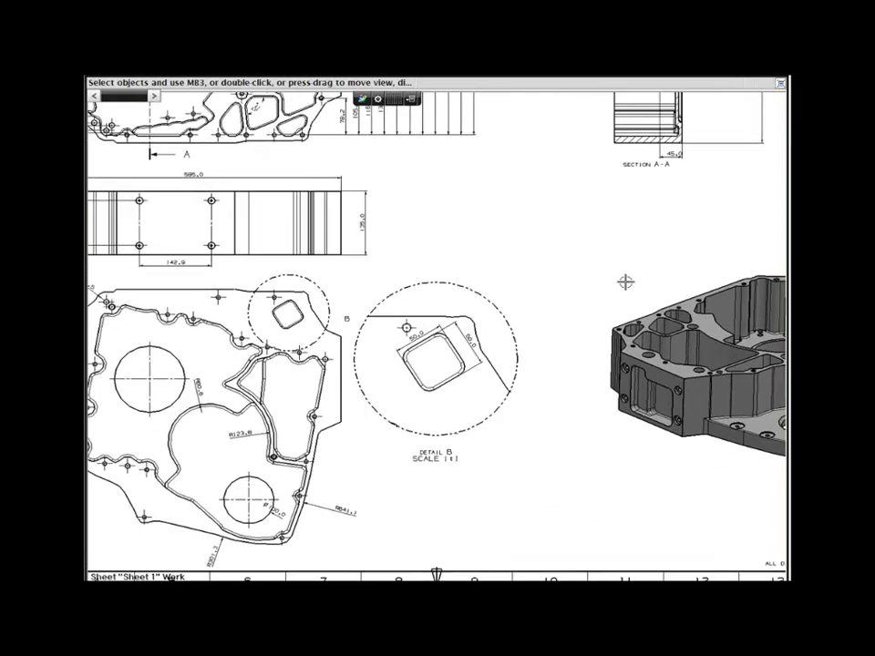
pyautogui.scroll(3, 639, 223)
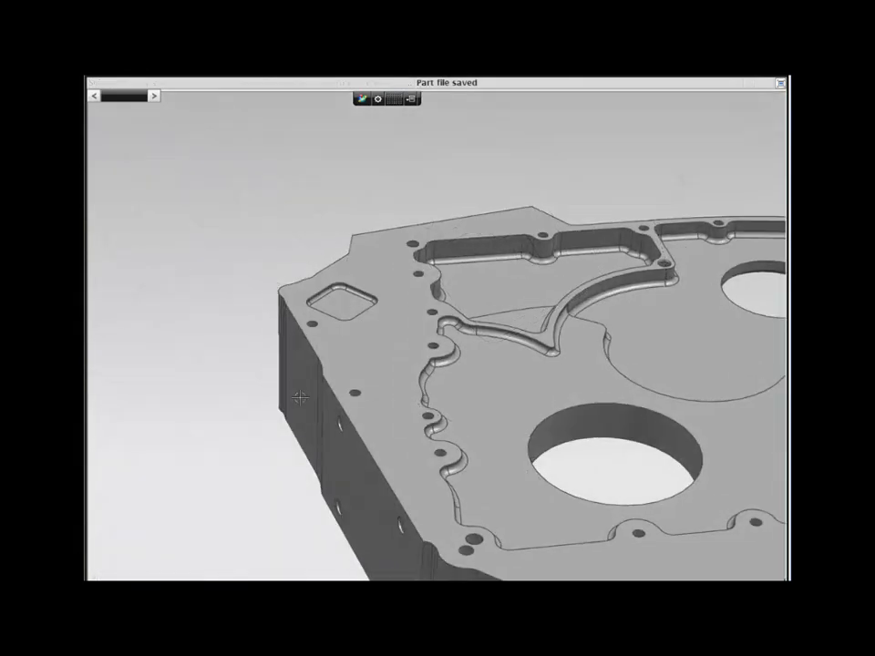
# - Open the sketch of the small square corner pocket for editing, with the model rolled back to it
pyautogui.scroll(5, 309, 297)
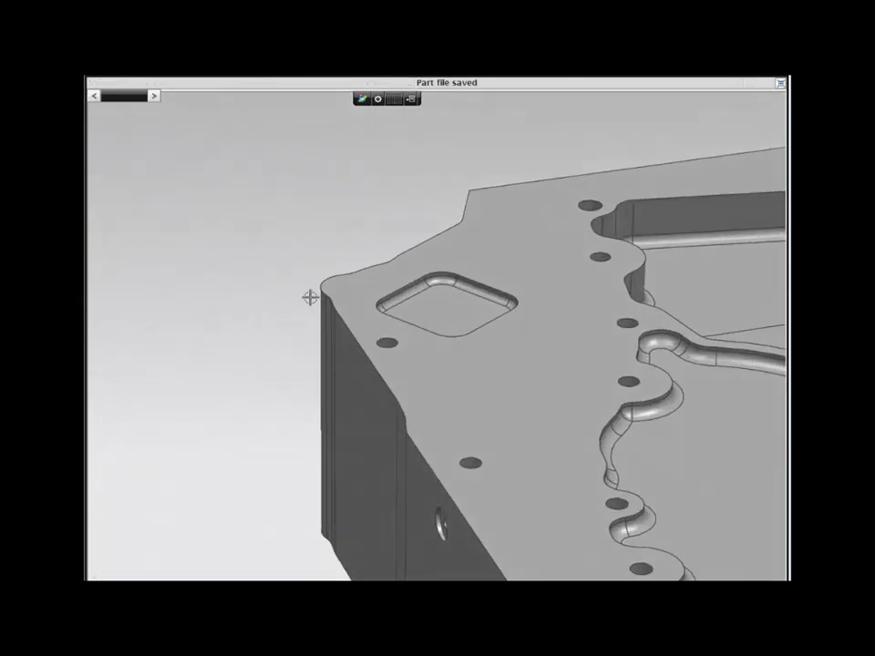
pyautogui.rightClick(480, 343)
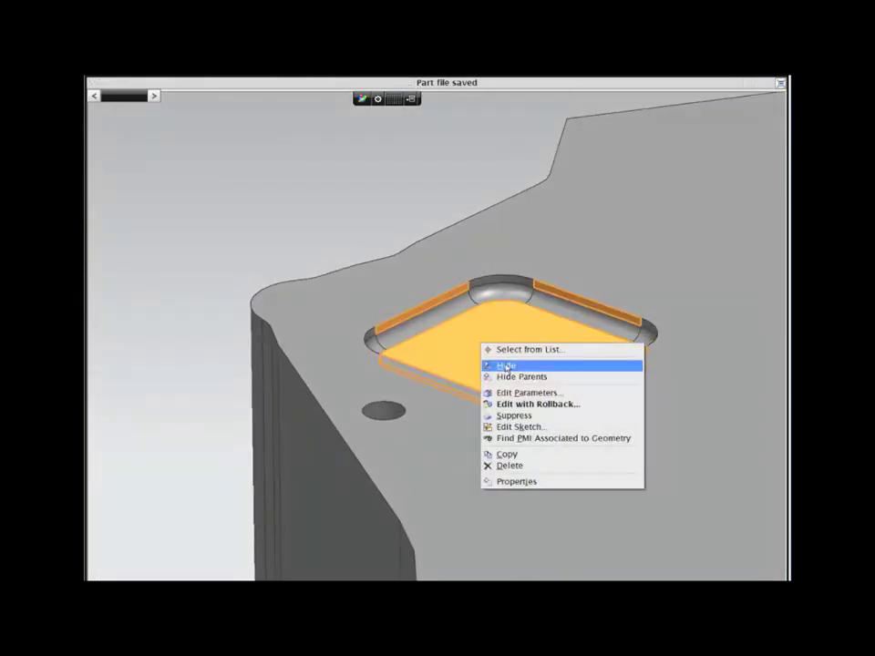
pyautogui.click(536, 403)
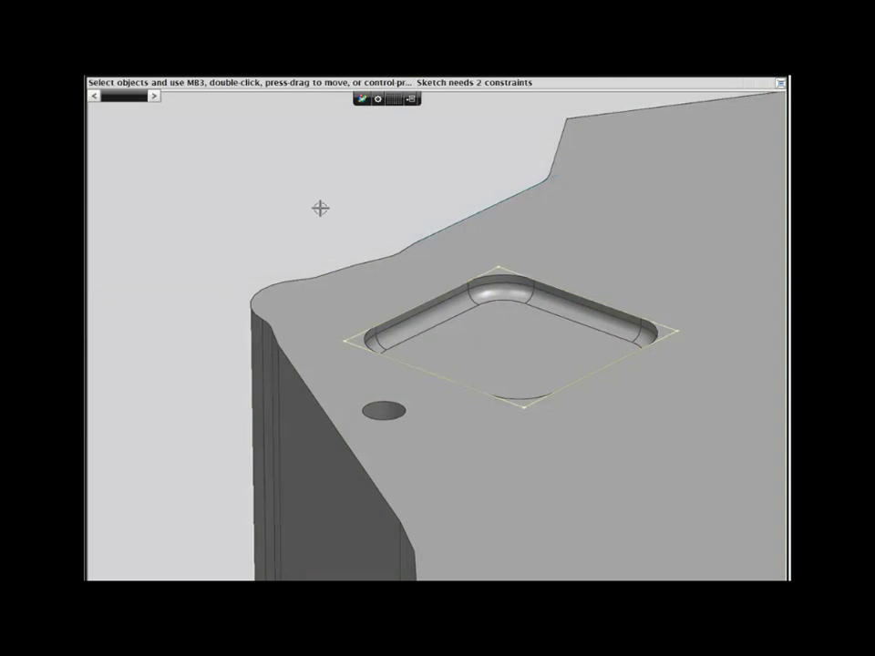
# - Dimension the pocket sketch's side nearest the small hole to 65 mm
pyautogui.keyDown('ctrl'); pyautogui.keyDown('shift'); pyautogui.moveTo(316, 205); pyautogui.dragTo(297, 188, button='middle'); pyautogui.keyUp('shift'); pyautogui.keyUp('ctrl')
pyautogui.scroll(-1, 299, 188)
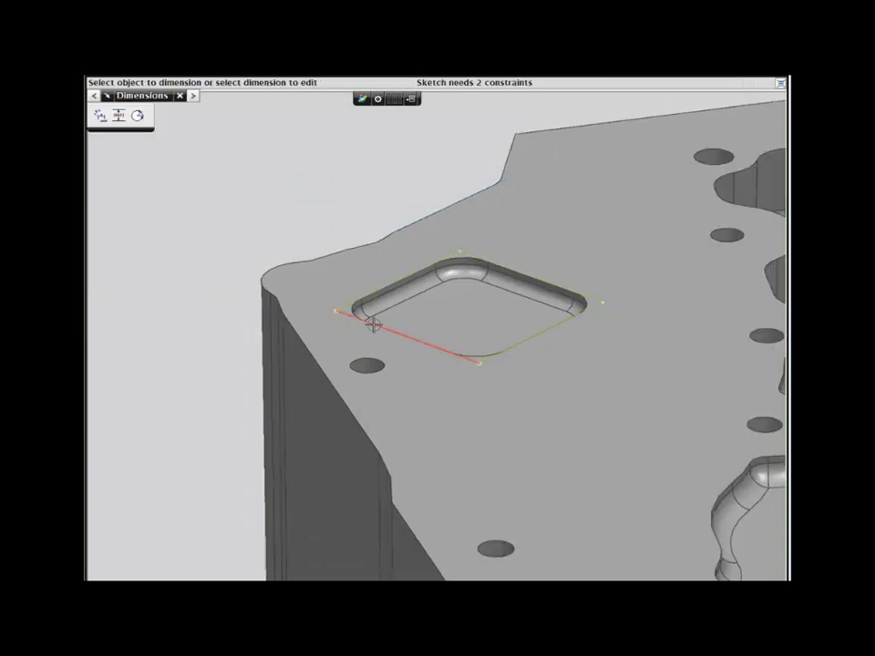
pyautogui.click(373, 325)
pyautogui.click(462, 381)
pyautogui.write('6')
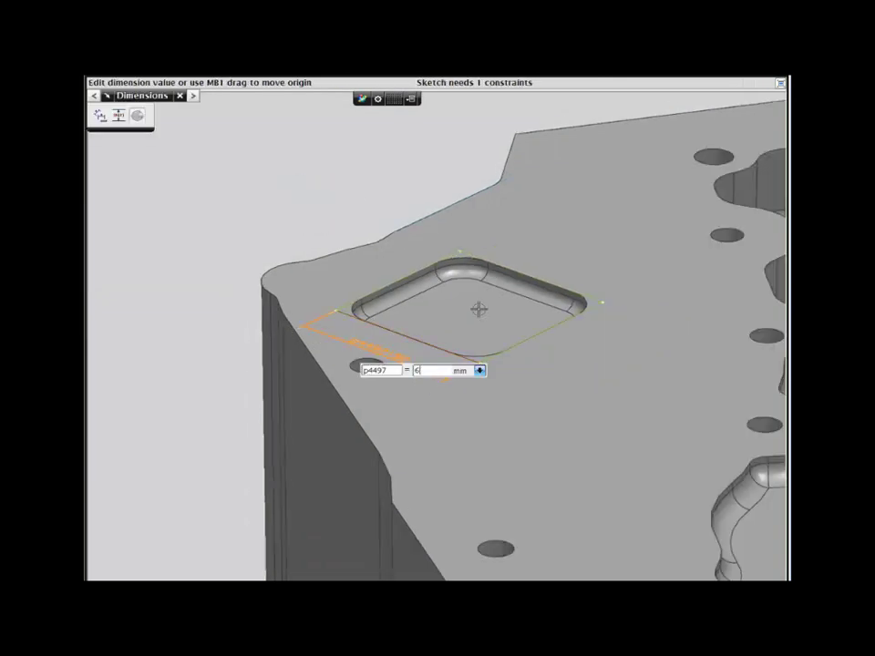
pyautogui.write('5')
pyautogui.press('Return')
# - Dimension the adjacent side of the pocket sketch to 85 mm and finish the sketch
pyautogui.click(369, 294)
pyautogui.click(306, 285)
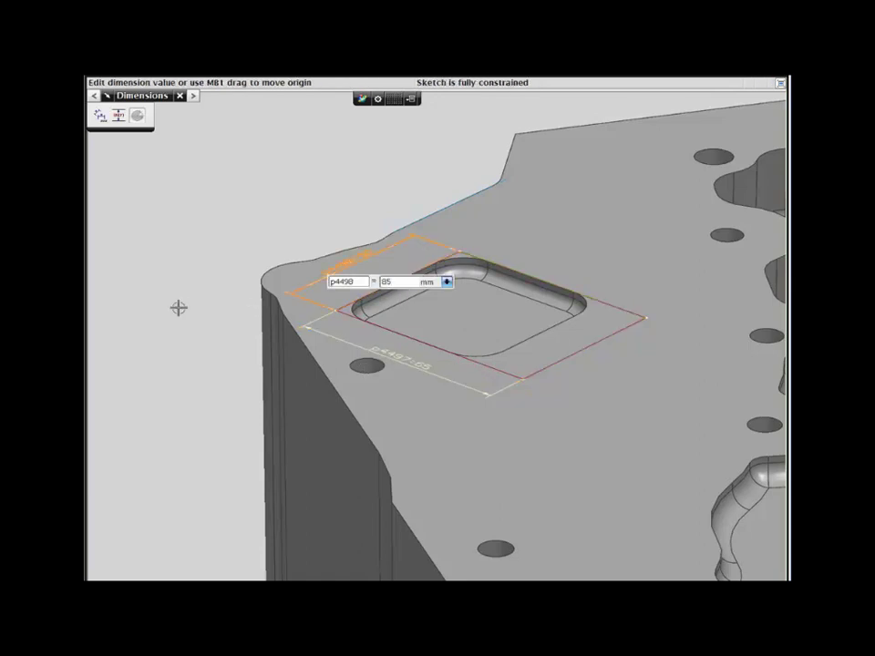
pyautogui.press('Return')
pyautogui.moveTo(260, 202); pyautogui.dragTo(228, 177, button='right')
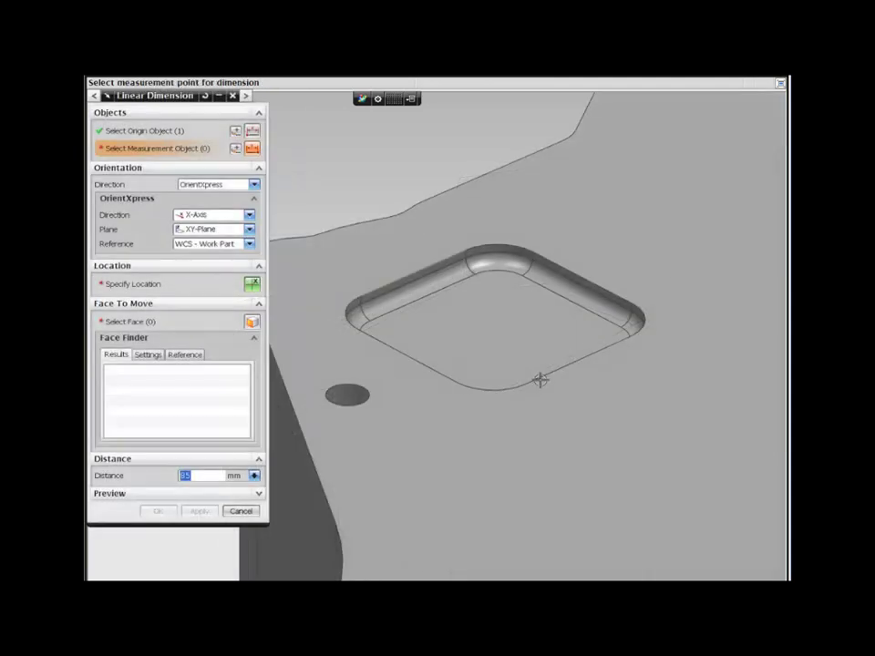
# - Apply a Linear Dimension across the square pocket along the Y-Axis, moving one wall to a 65 mm distance
pyautogui.click(541, 378)
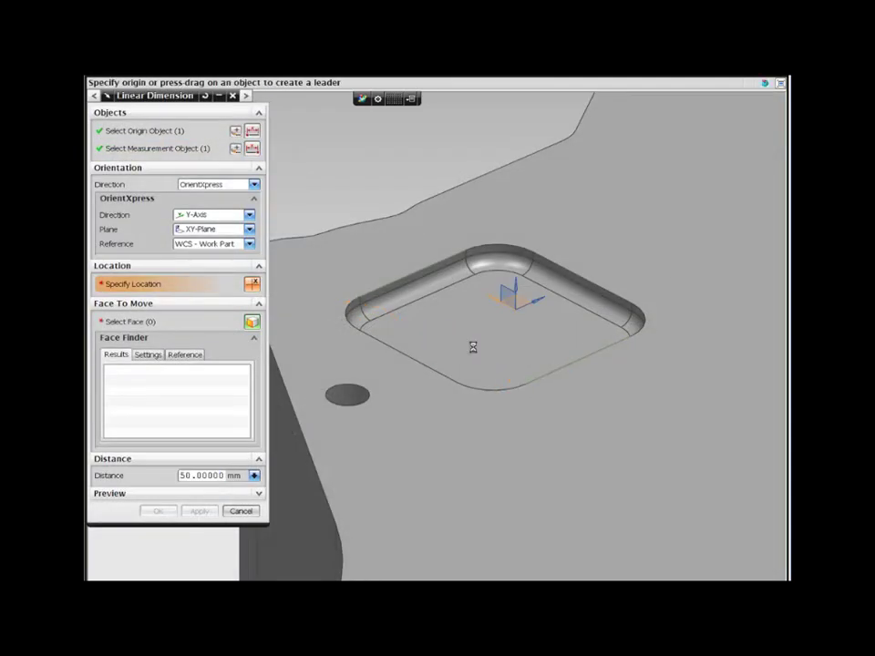
pyautogui.click(498, 328)
pyautogui.moveTo(528, 387); pyautogui.dragTo(569, 421)
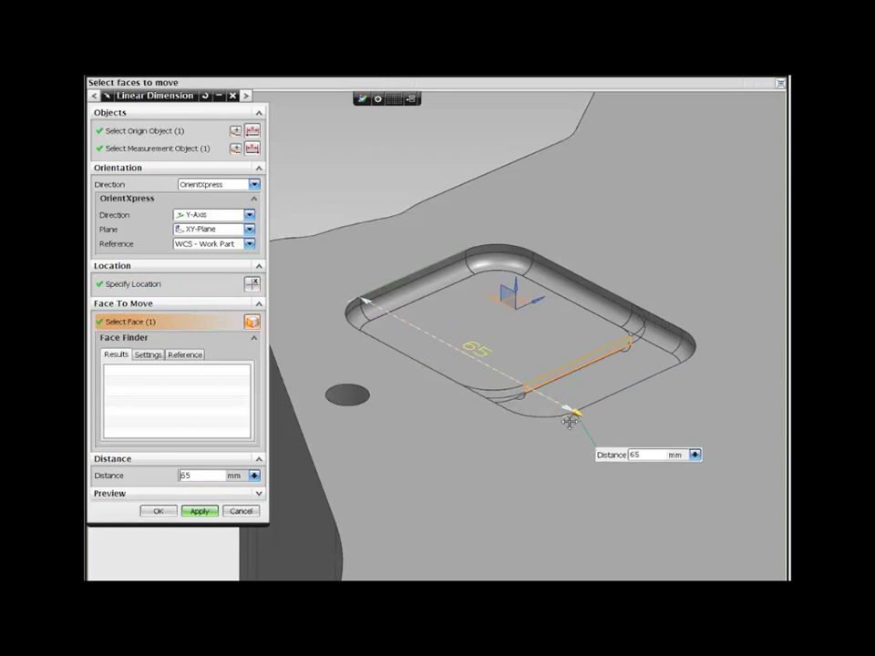
pyautogui.middleClick(444, 464)
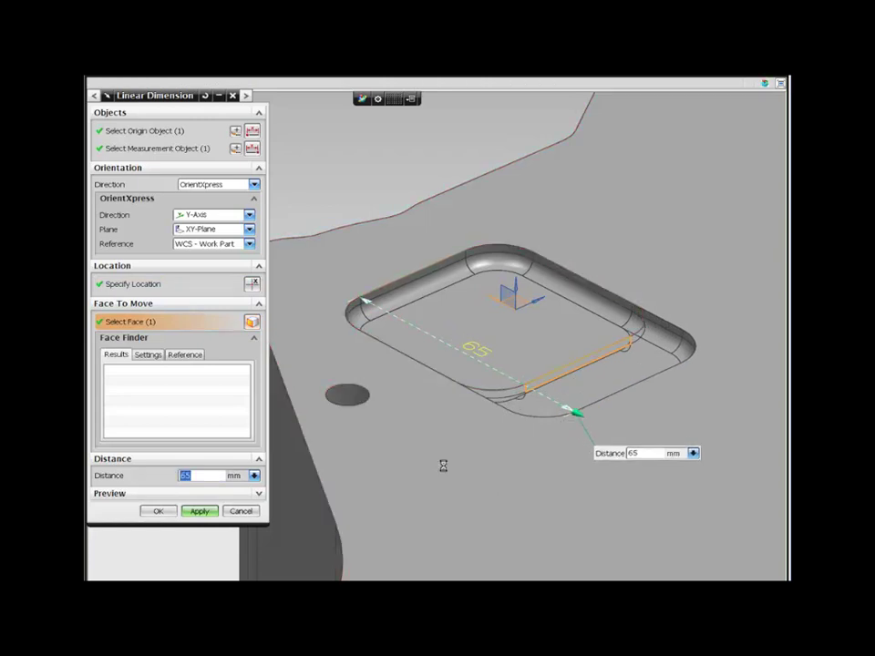
# - Add a Linear Dimension across the pocket along the X-Axis, move the far wall to 85 mm, and close the command
pyautogui.click(466, 390)
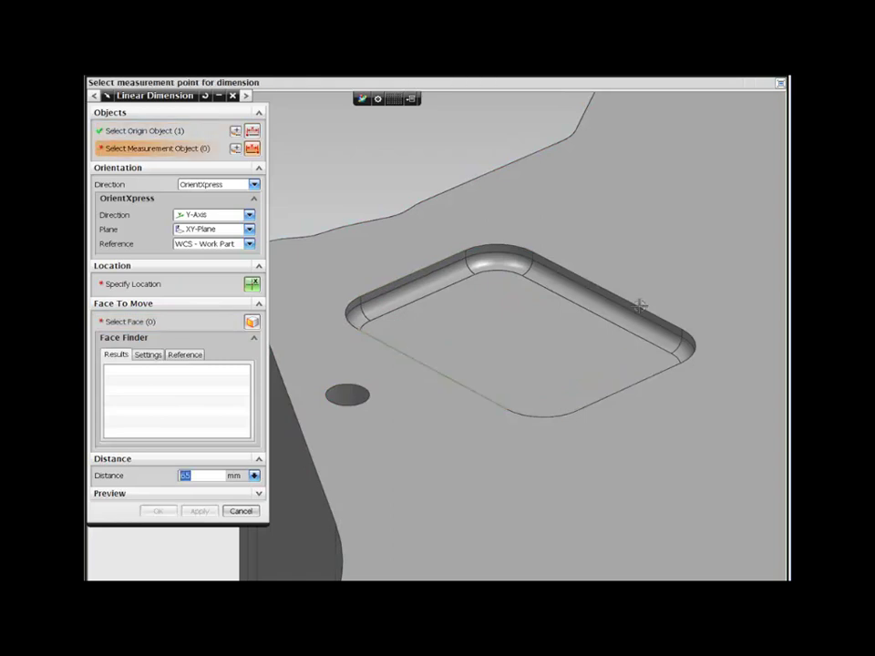
pyautogui.click(563, 323)
pyautogui.click(523, 314)
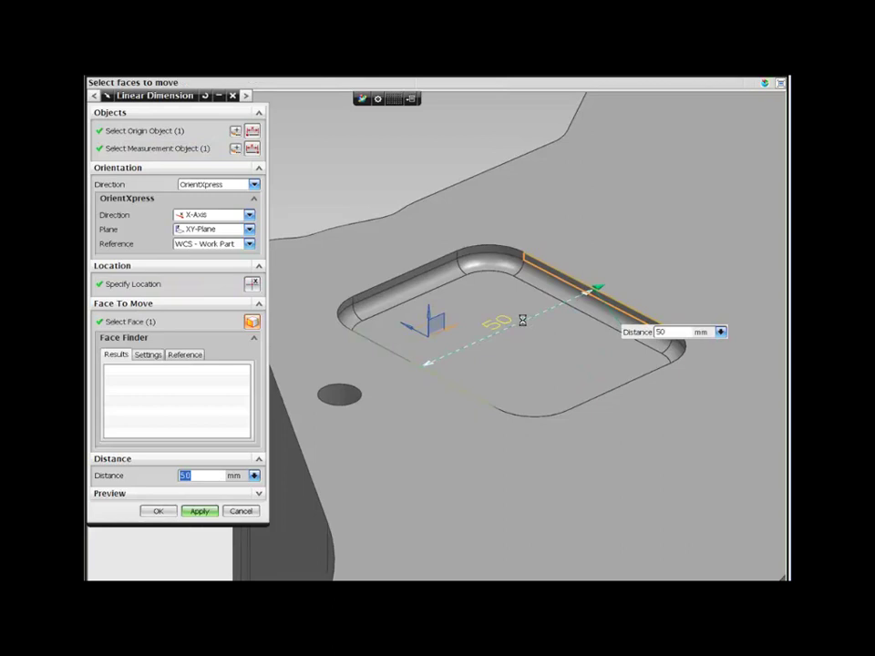
pyautogui.moveTo(519, 314); pyautogui.dragTo(627, 267)
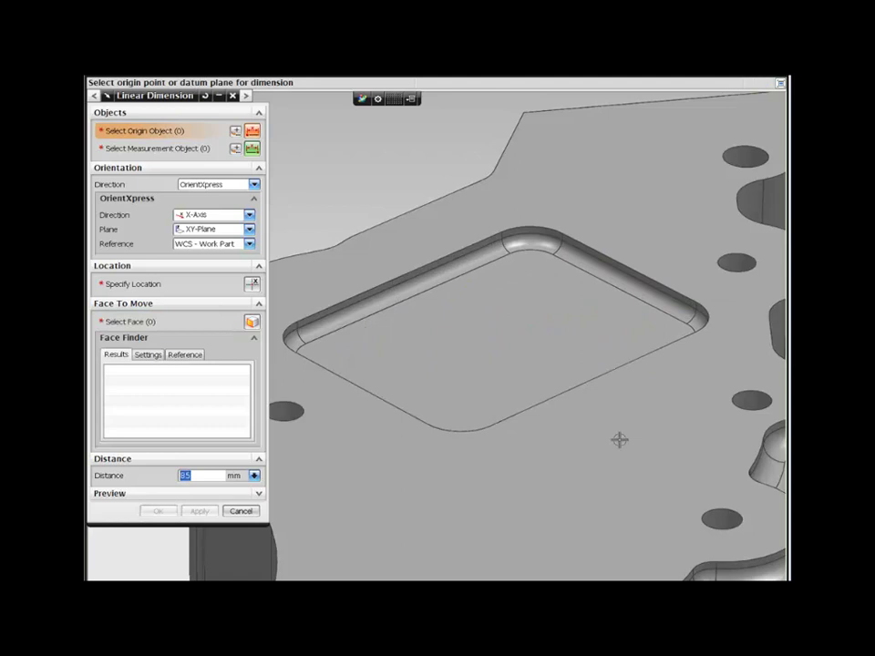
pyautogui.press('Escape')
# - Open the large scalloped cavity's feature for rollback editing from its wall between two bolt-hole lobes
pyautogui.scroll(-4, 255, 139)
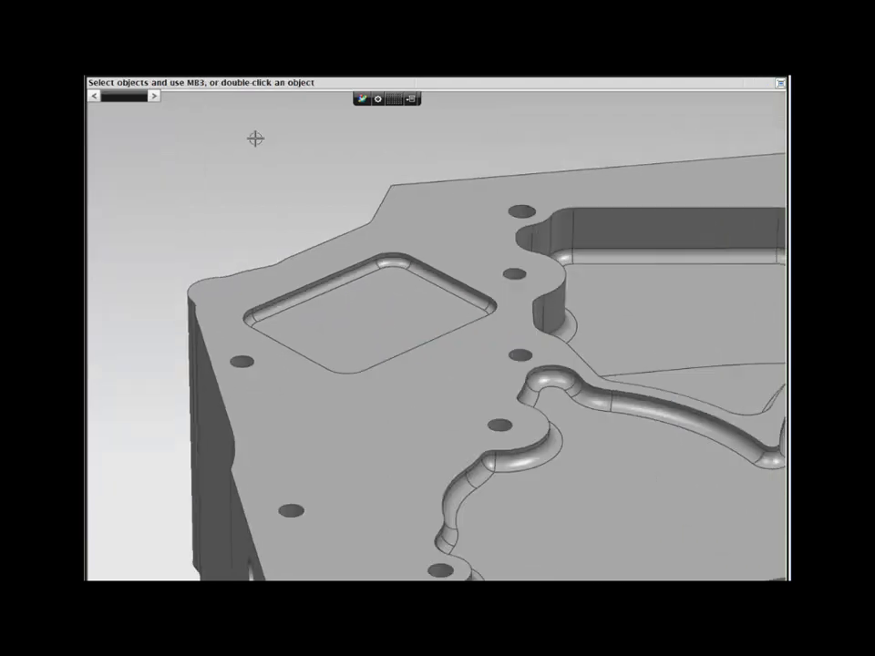
pyautogui.scroll(-5, 256, 138)
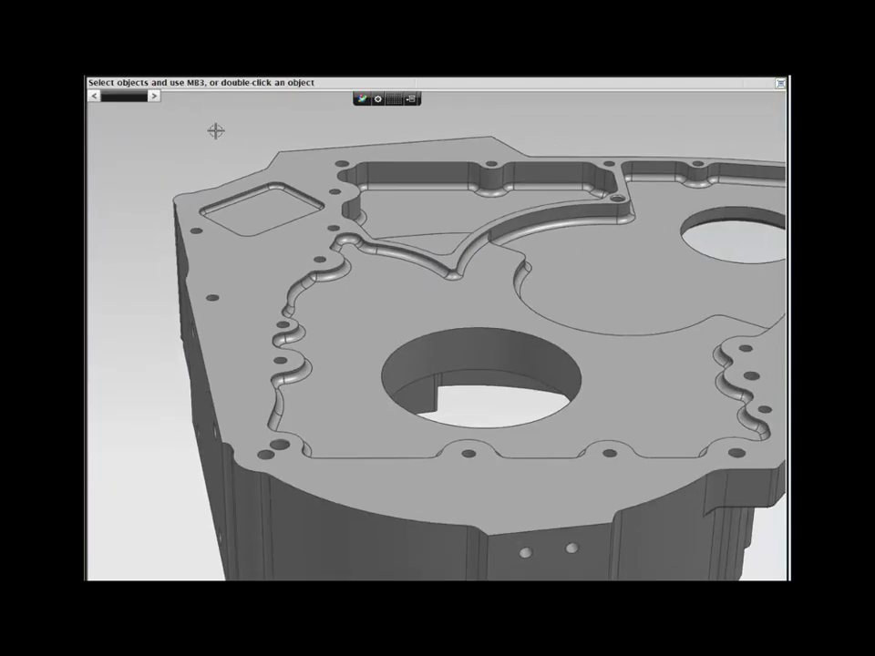
pyautogui.scroll(-2, 217, 120)
pyautogui.moveTo(217, 120); pyautogui.dragTo(544, 159, button='middle')
pyautogui.scroll(6, 400, 168)
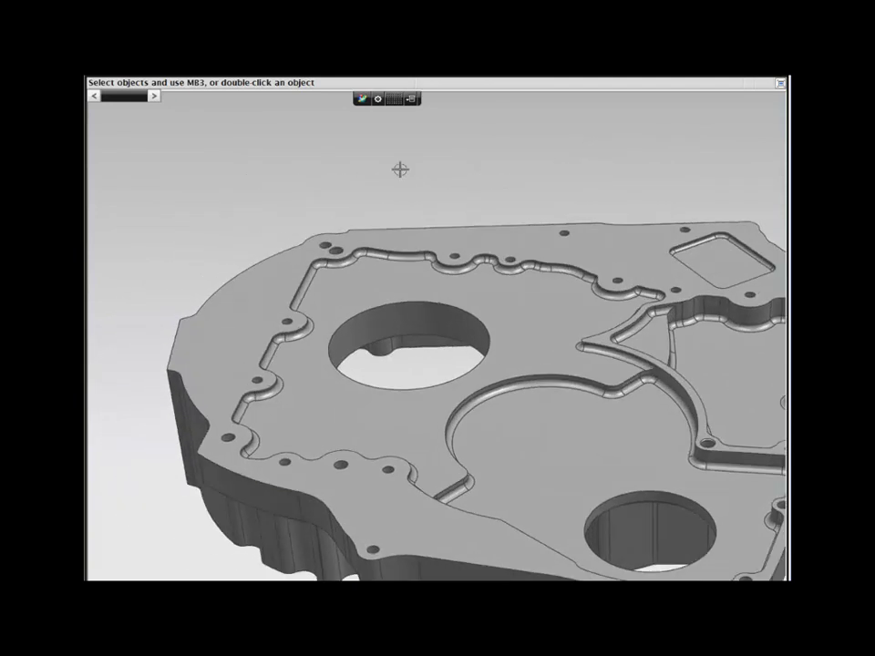
pyautogui.scroll(6, 400, 168)
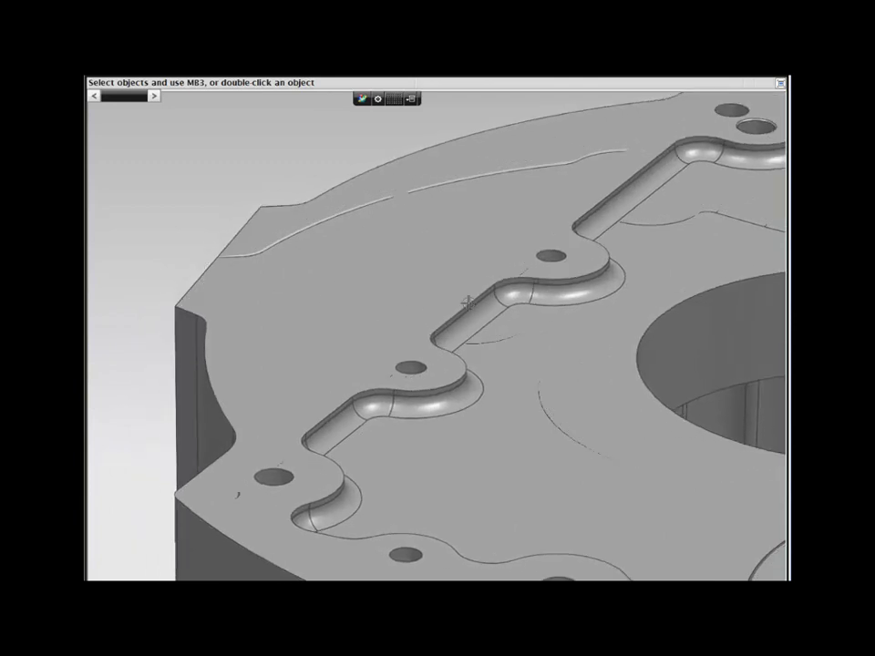
pyautogui.doubleClick(468, 302)
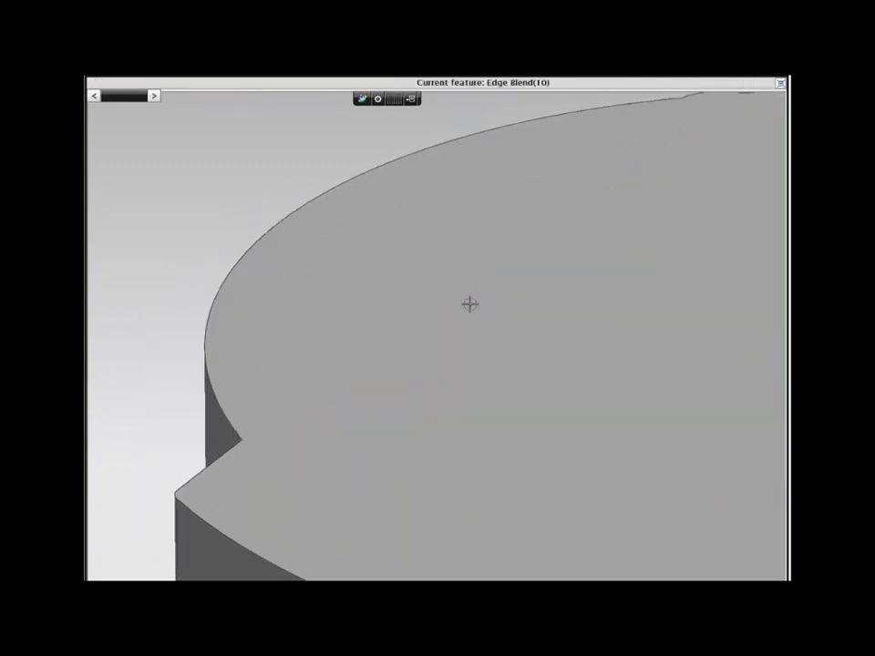
# - Stretch the cavity profile curves around the two middle side lobes by 10 in Delta XC and update the model
pyautogui.moveTo(379, 178); pyautogui.dragTo(333, 133, button='middle')
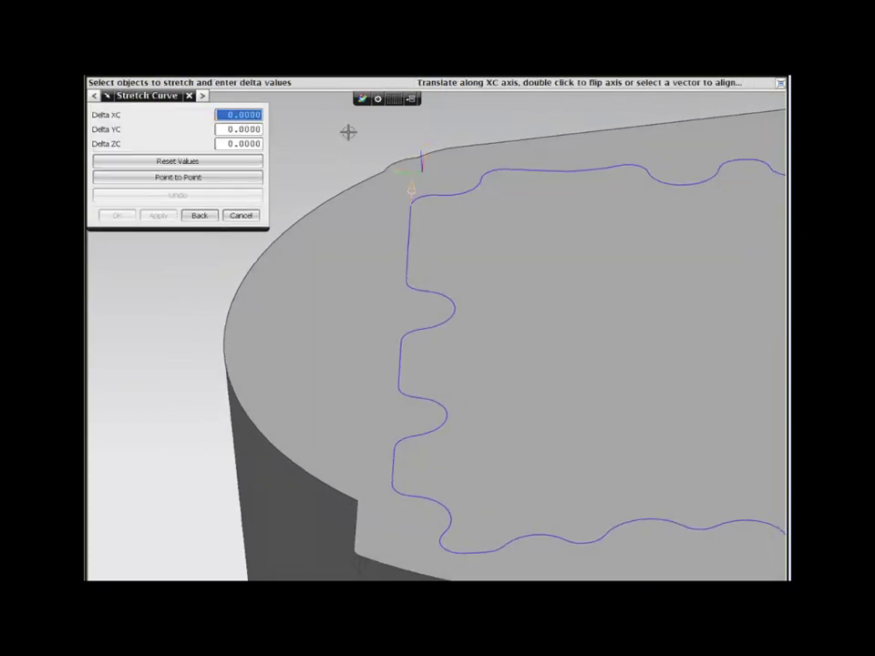
pyautogui.write('10')
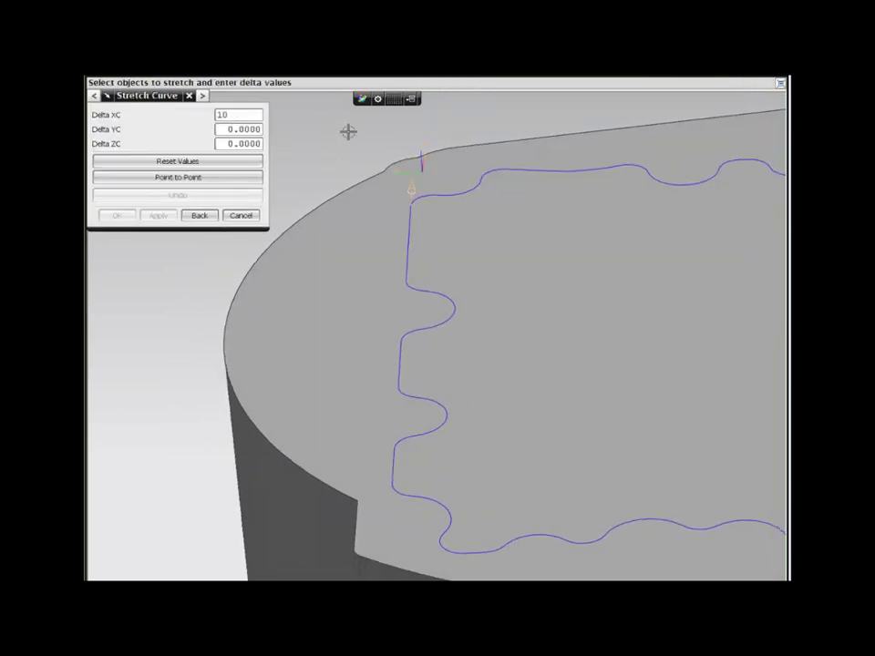
pyautogui.moveTo(366, 257); pyautogui.dragTo(521, 458)
pyautogui.middleClick(327, 154)
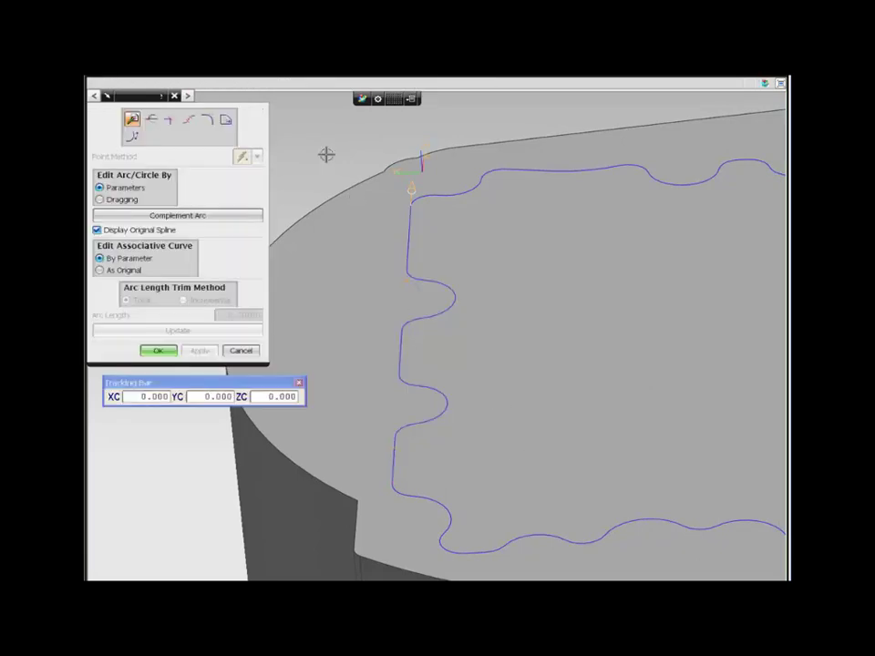
pyautogui.middleClick(326, 154)
pyautogui.middleClick(327, 154)
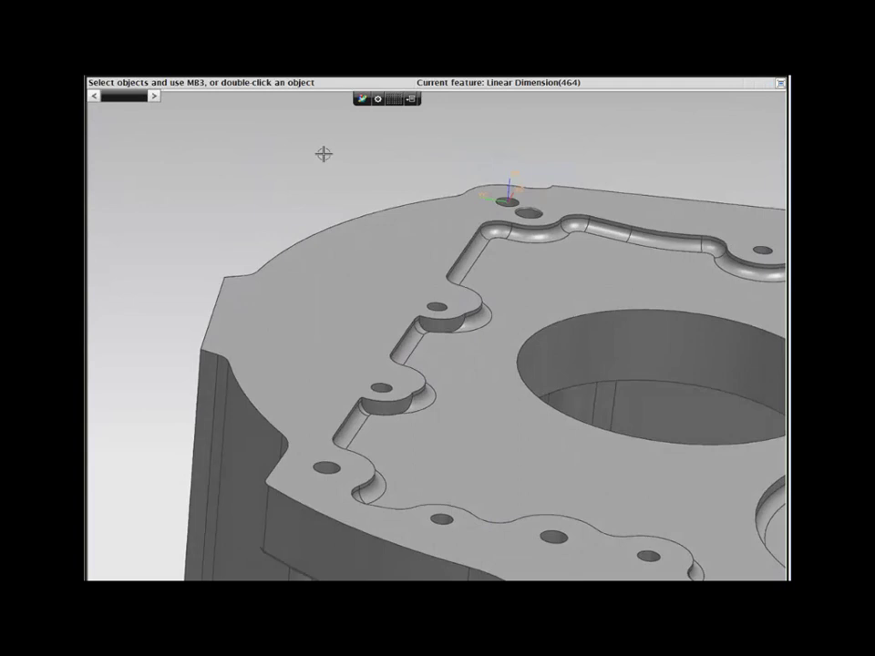
# - Locate the sketch "FIX BOSSSES" behind the boss on the shifted lobe and open it for editing
pyautogui.moveTo(426, 294); pyautogui.dragTo(401, 304, button='middle')
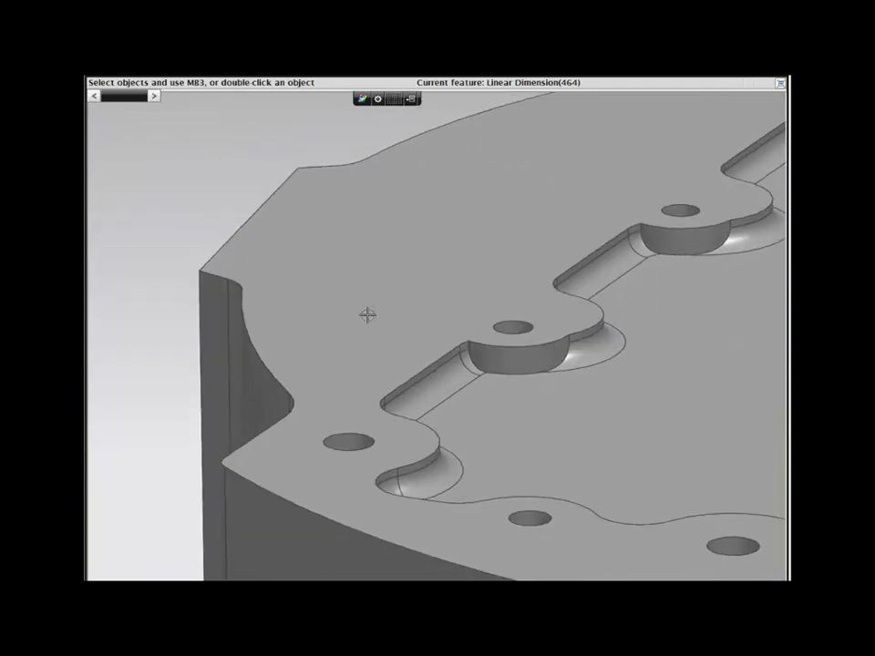
pyautogui.moveTo(367, 314); pyautogui.dragTo(386, 294, button='right')
pyautogui.click(516, 350)
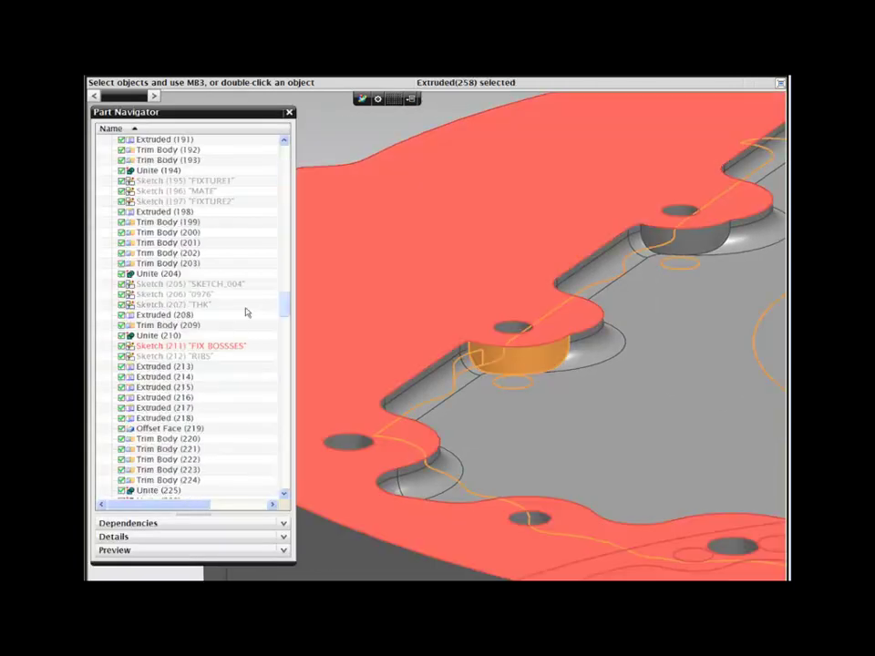
pyautogui.rightClick(234, 345)
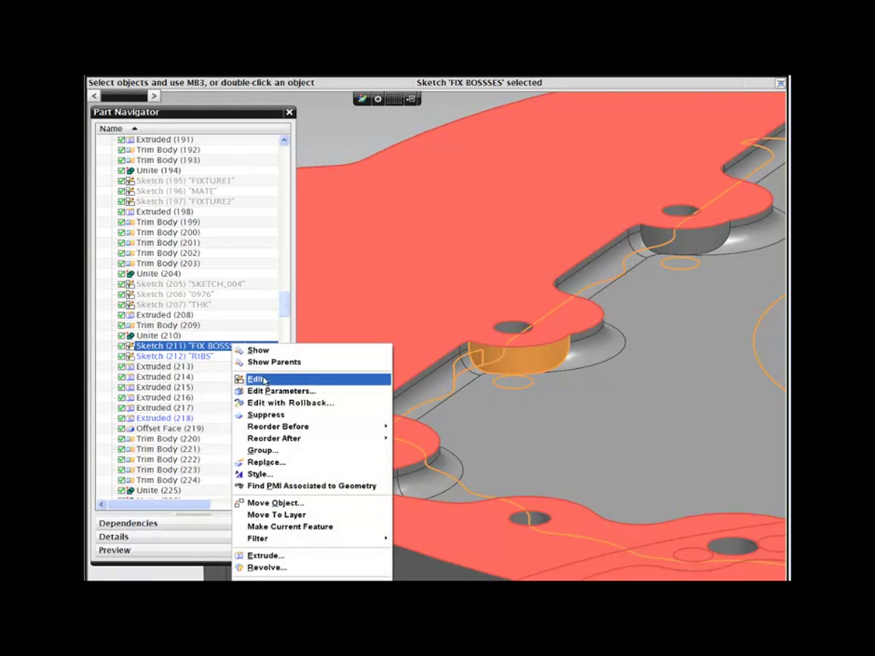
pyautogui.click(254, 379)
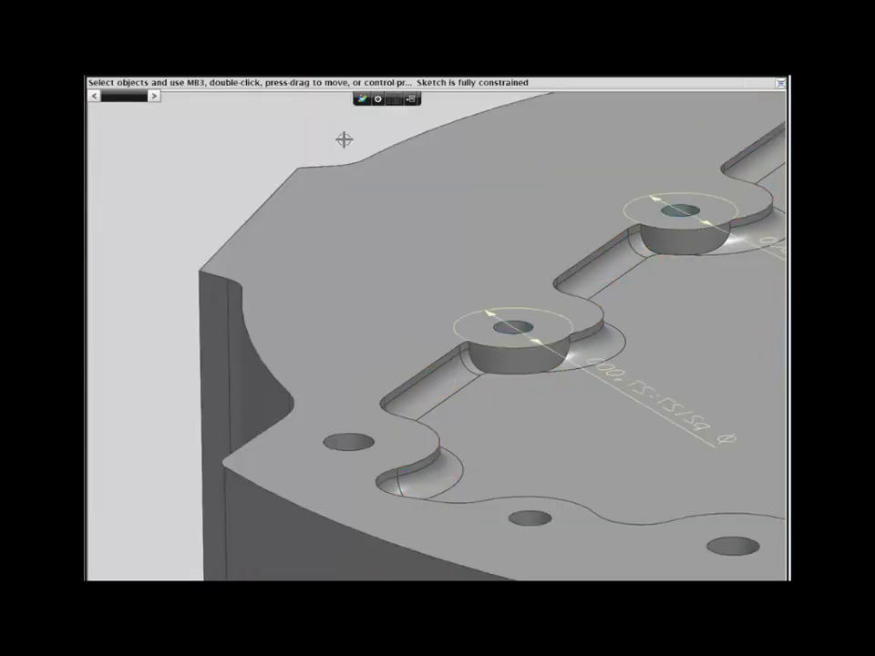
# - Constrain the nearer boss circle to the curved edge of its shifted lobe so their centres align
pyautogui.keyDown('ctrl'); pyautogui.keyDown('shift'); pyautogui.moveTo(642, 337); pyautogui.dragTo(624, 339, button='middle'); pyautogui.keyUp('shift'); pyautogui.keyUp('ctrl')
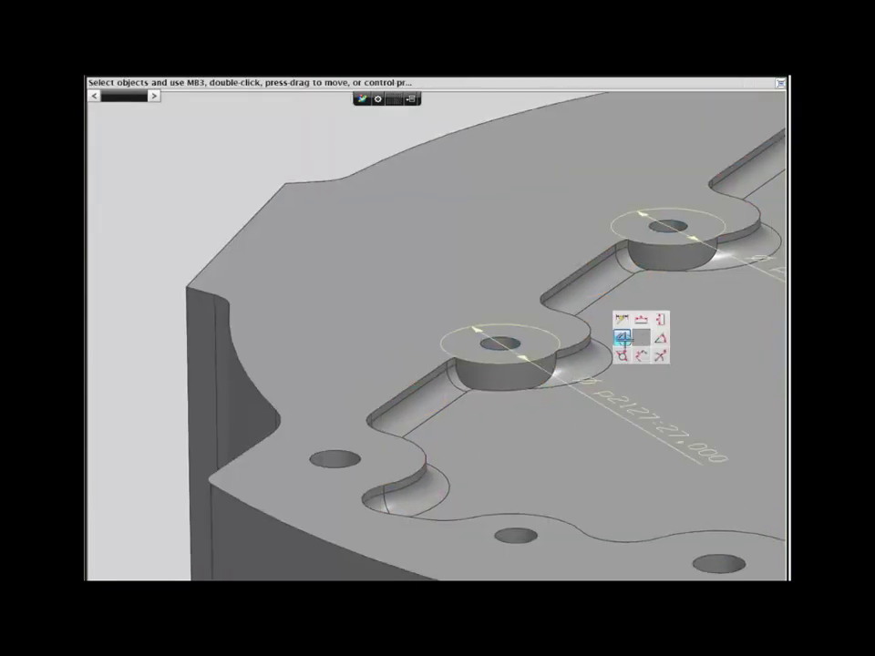
pyautogui.moveTo(622, 337); pyautogui.dragTo(619, 339, button='right')
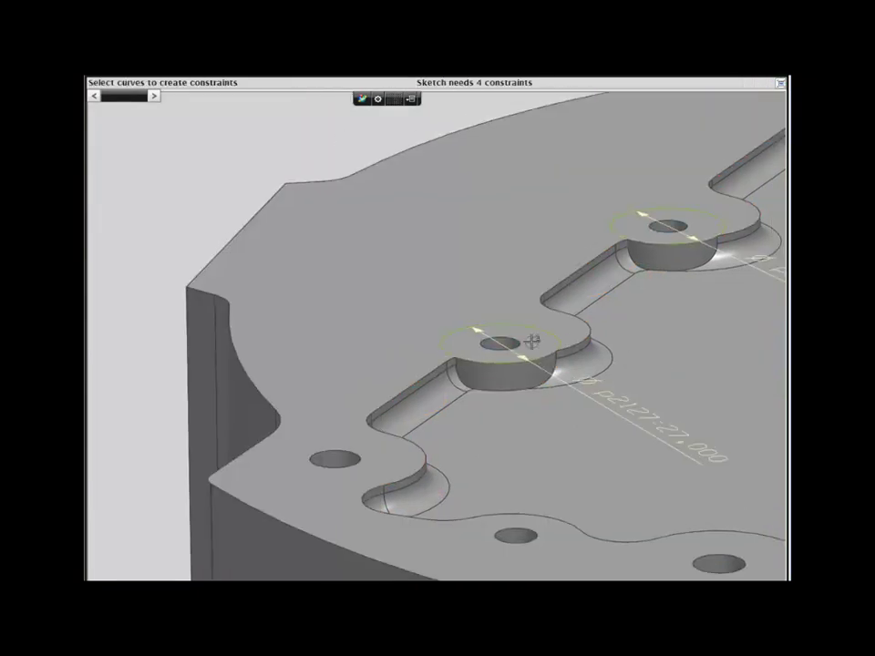
pyautogui.click(460, 356)
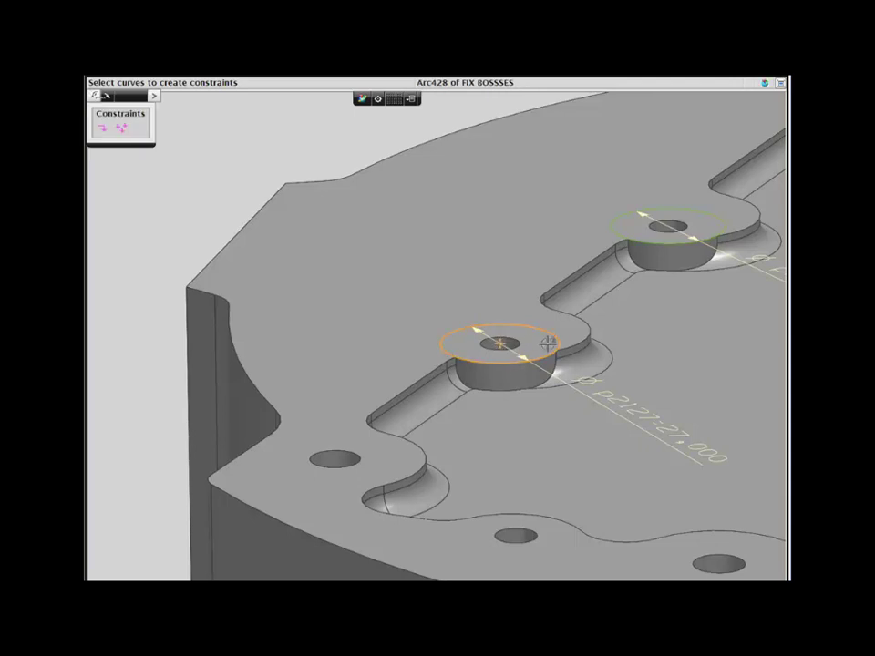
pyautogui.click(585, 342)
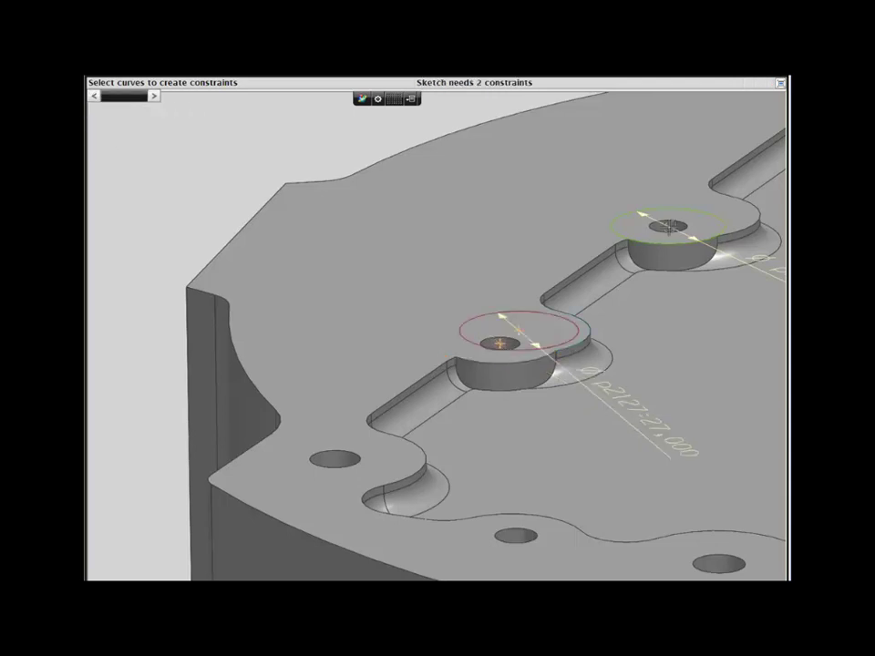
# - Constrain the farther boss circle to the curved edge of its shifted lobe, then finish the sketch and update the model
pyautogui.click(670, 227)
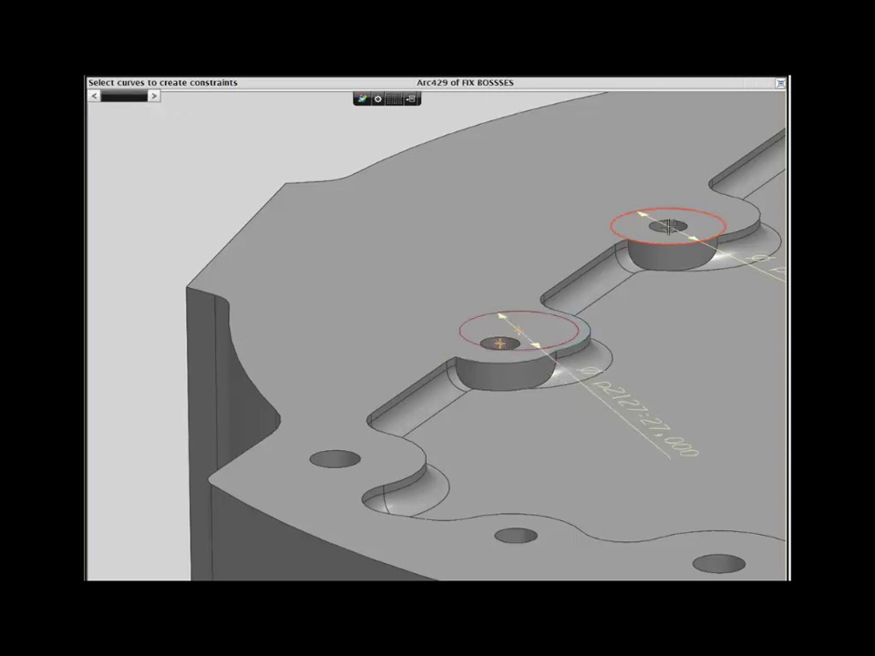
pyautogui.click(734, 232)
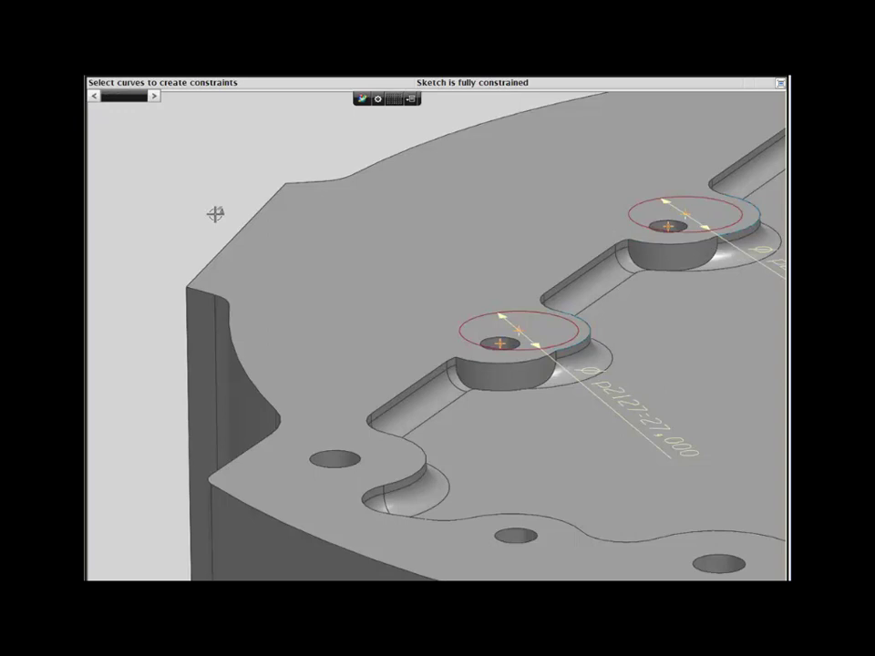
pyautogui.moveTo(215, 214); pyautogui.dragTo(202, 197, button='right')
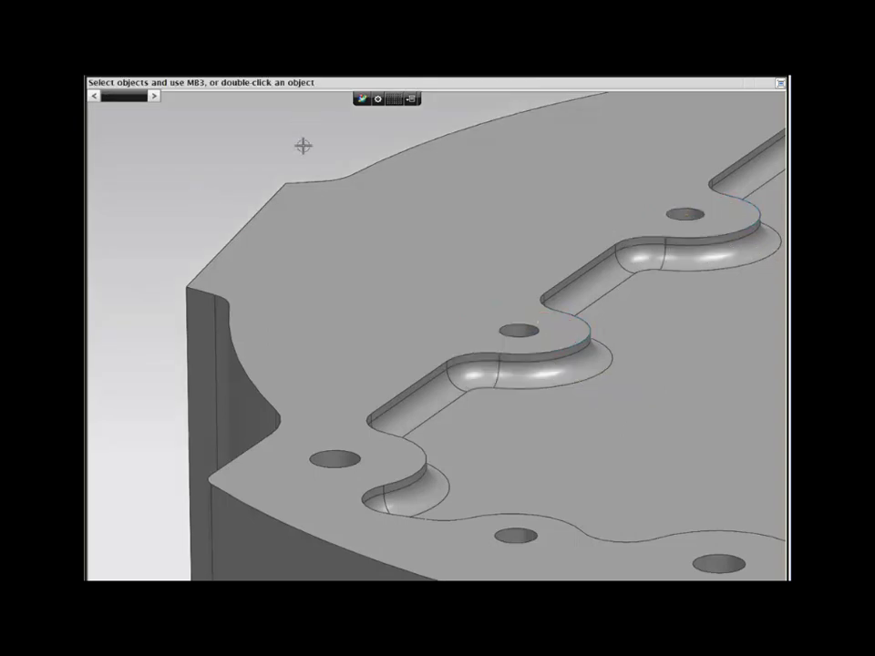
pyautogui.moveTo(304, 145); pyautogui.dragTo(303, 146, button='middle')
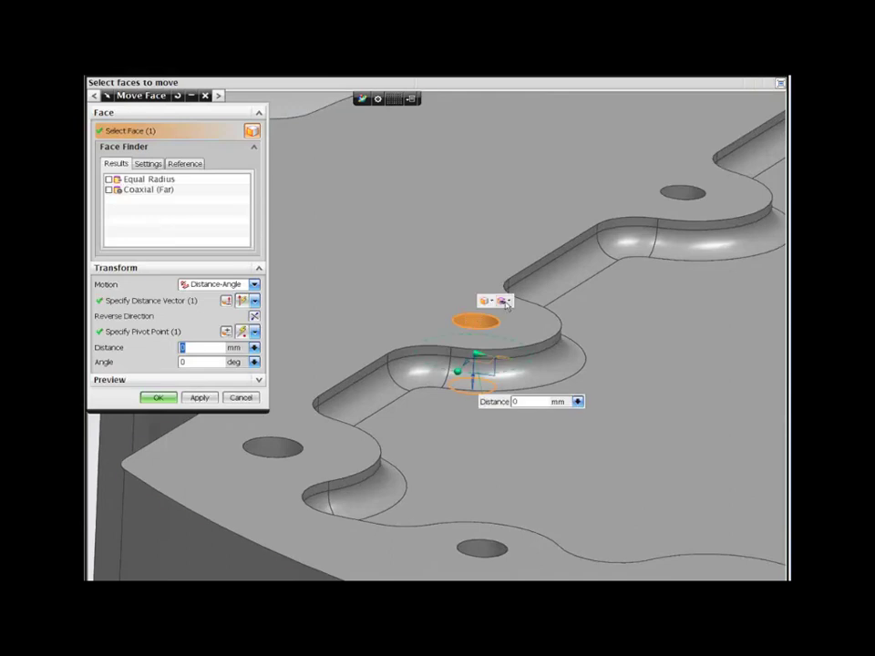
# - Select the bolt holes of the two middle side lobes for Move Face, including their Coaxial (Far) faces
pyautogui.click(507, 302)
pyautogui.click(533, 324)
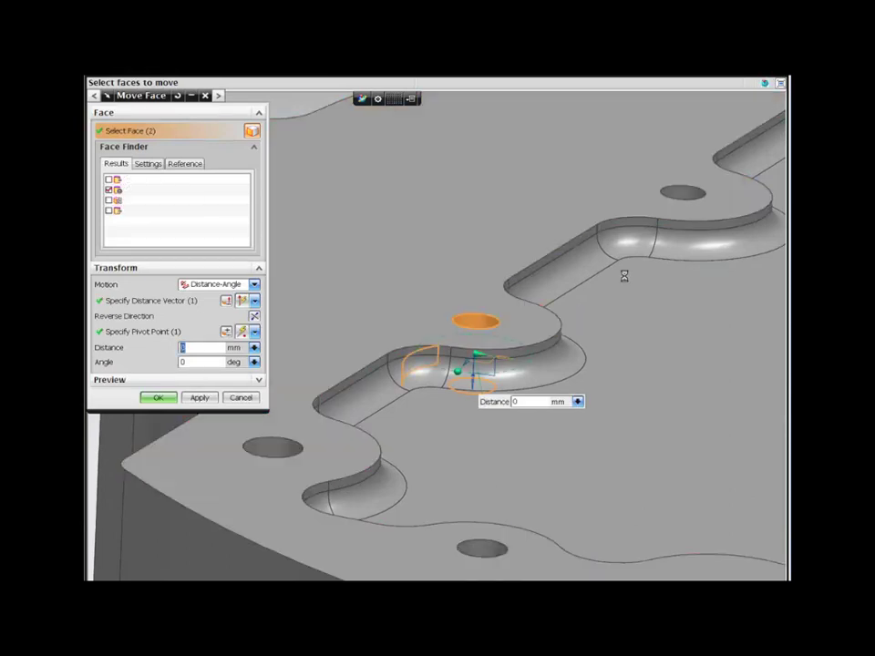
pyautogui.click(684, 194)
pyautogui.click(723, 177)
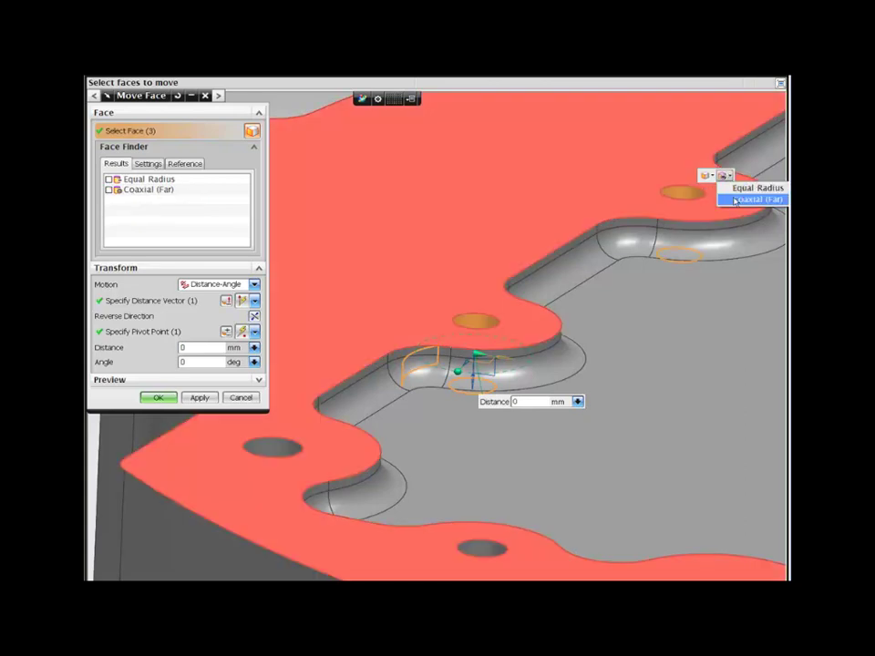
pyautogui.click(747, 199)
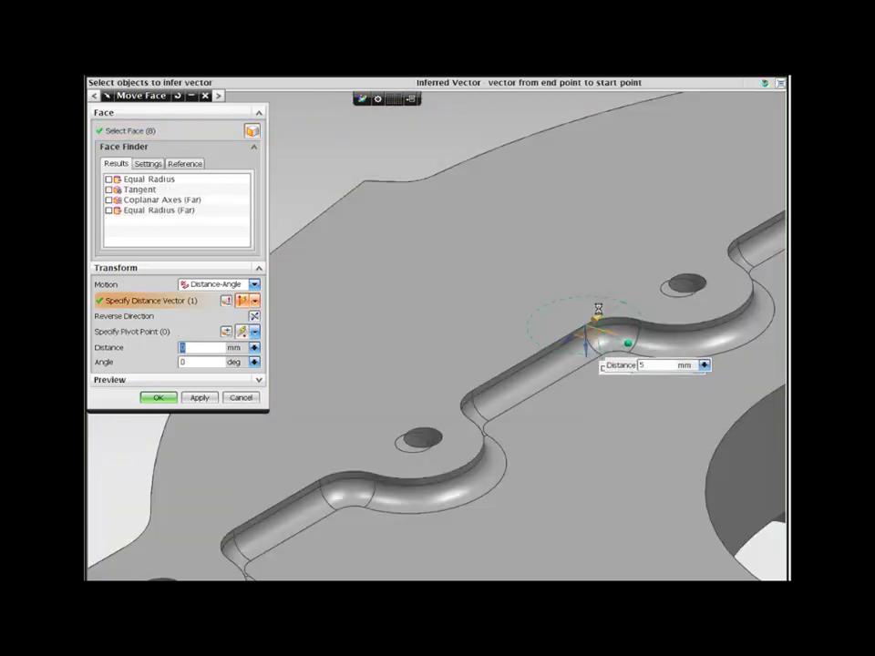
# - Add the curved wall faces of both lobes to the selection and move them with the holes 10 mm along the straight cavity wall
pyautogui.moveTo(598, 310); pyautogui.dragTo(604, 305)
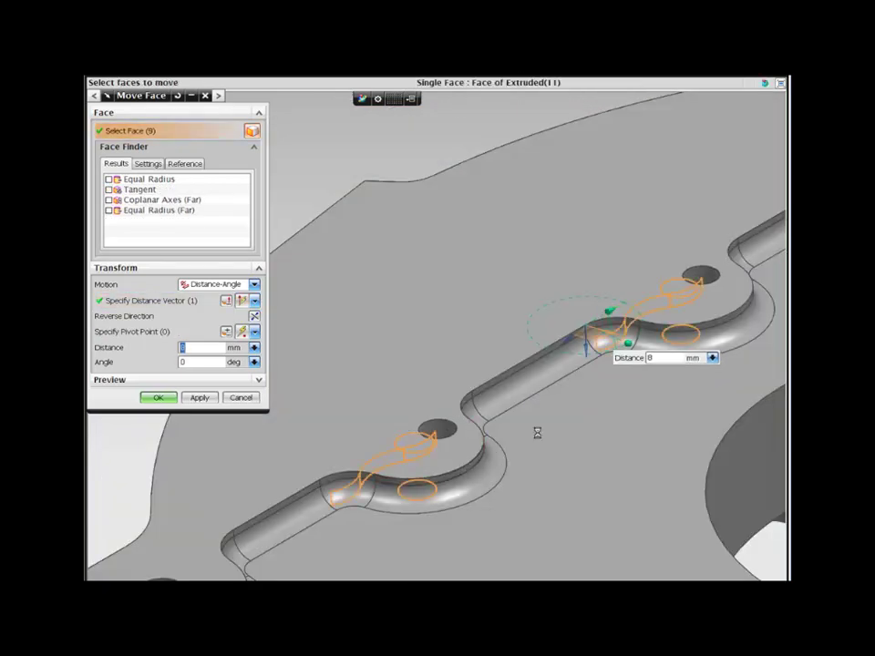
pyautogui.click(475, 463)
pyautogui.click(709, 333)
pyautogui.keyDown('shift'); pyautogui.moveTo(647, 304); pyautogui.dragTo(558, 310, button='middle'); pyautogui.keyUp('shift')
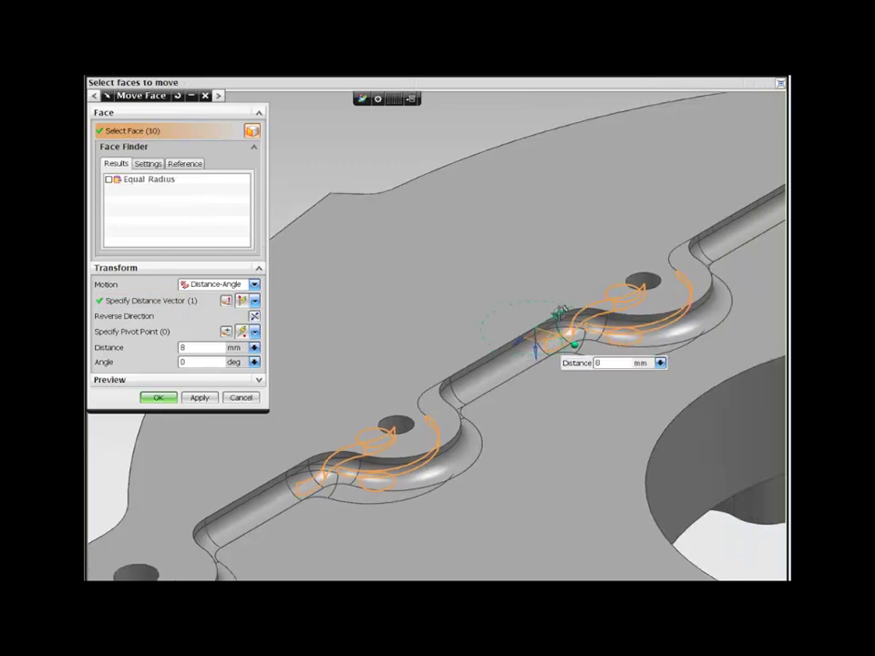
pyautogui.moveTo(558, 310)
pyautogui.mouseDown()
pyautogui.moveTo(585, 300)
pyautogui.moveTo(556, 302)
pyautogui.mouseUp()
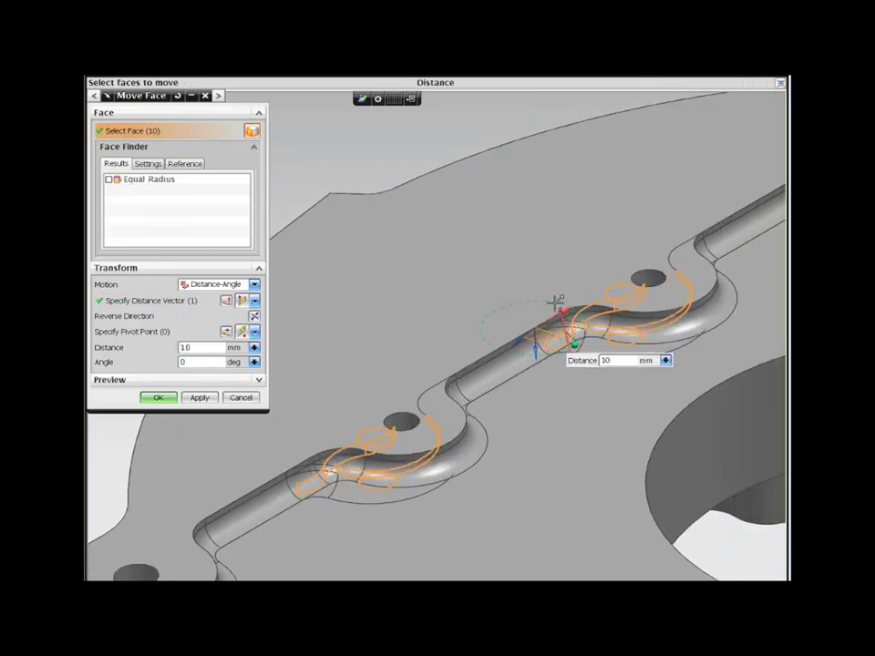
pyautogui.click(158, 398)
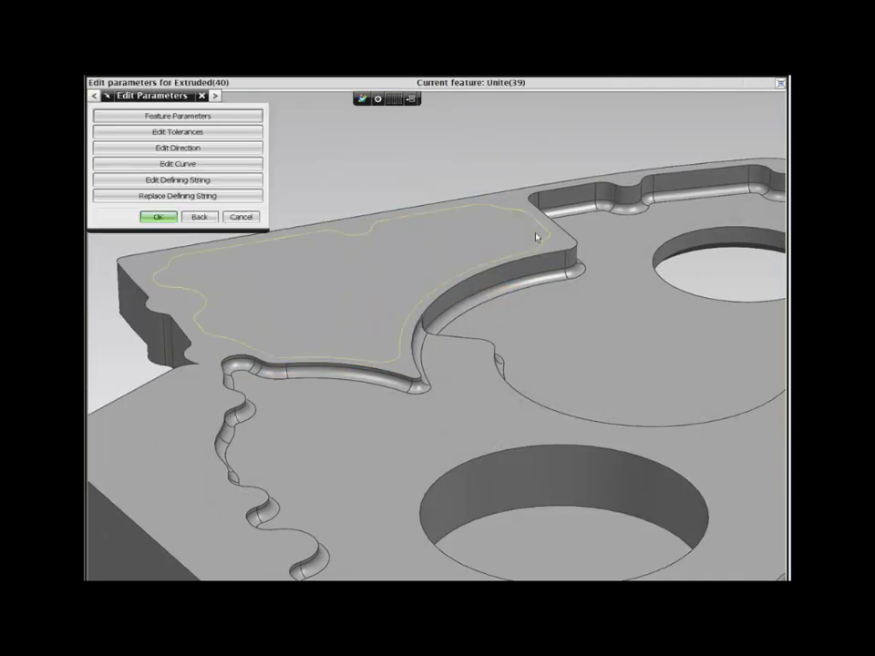
# - Select the angled rib's wall and the bolt holes at its two ends for Move Face, including Coaxial and Coaxial (Far) faces
pyautogui.middleClick(387, 171)
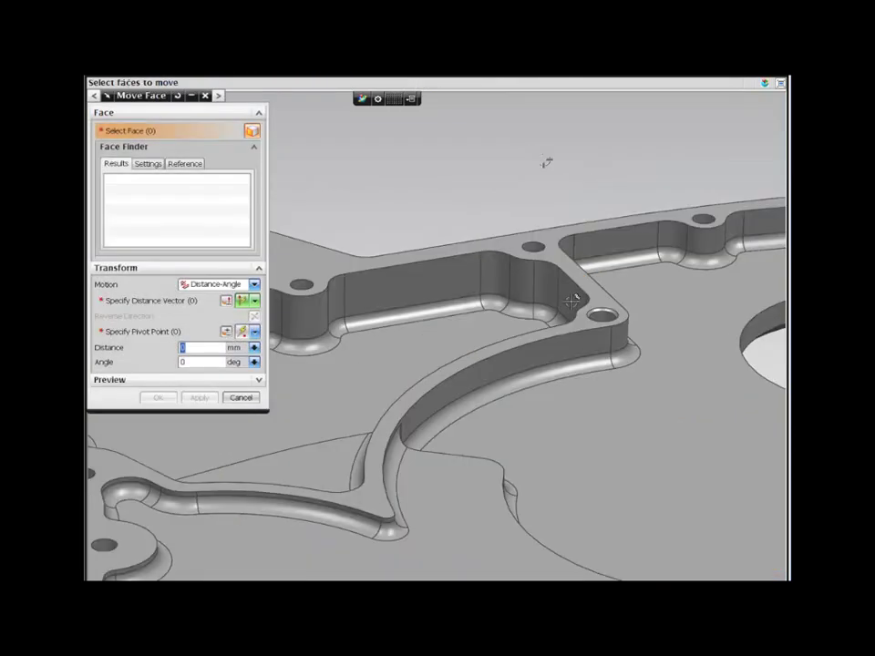
pyautogui.click(571, 301)
pyautogui.moveTo(571, 301); pyautogui.dragTo(597, 255, button='middle')
pyautogui.click(552, 225)
pyautogui.click(585, 211)
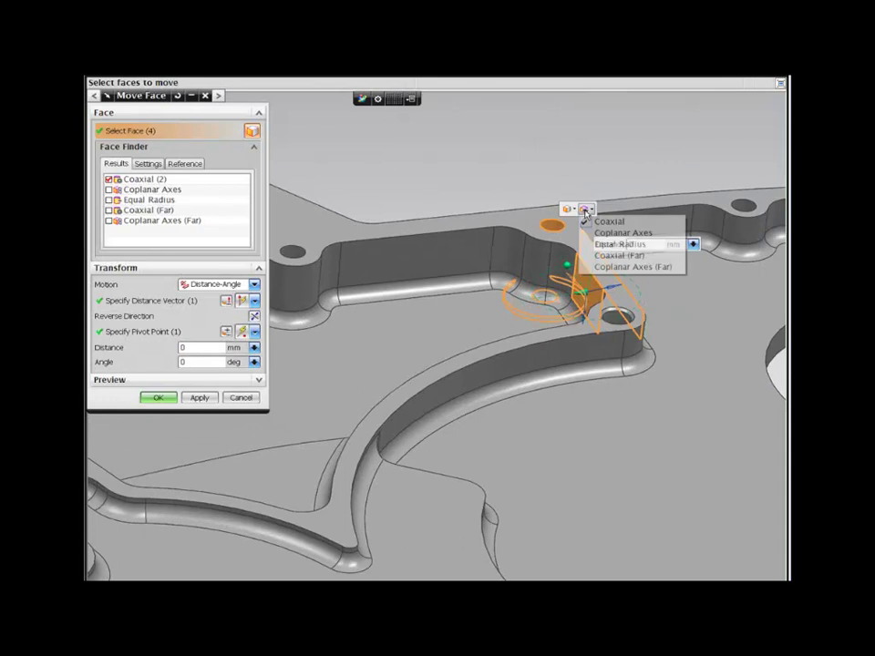
pyautogui.click(637, 314)
pyautogui.click(668, 298)
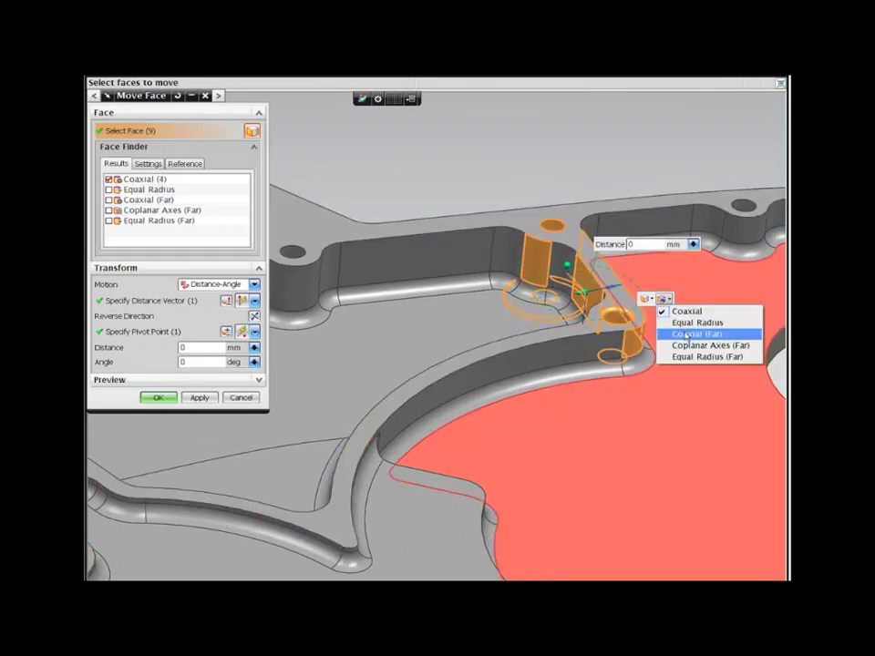
pyautogui.click(691, 334)
pyautogui.moveTo(666, 301); pyautogui.dragTo(631, 283, button='middle')
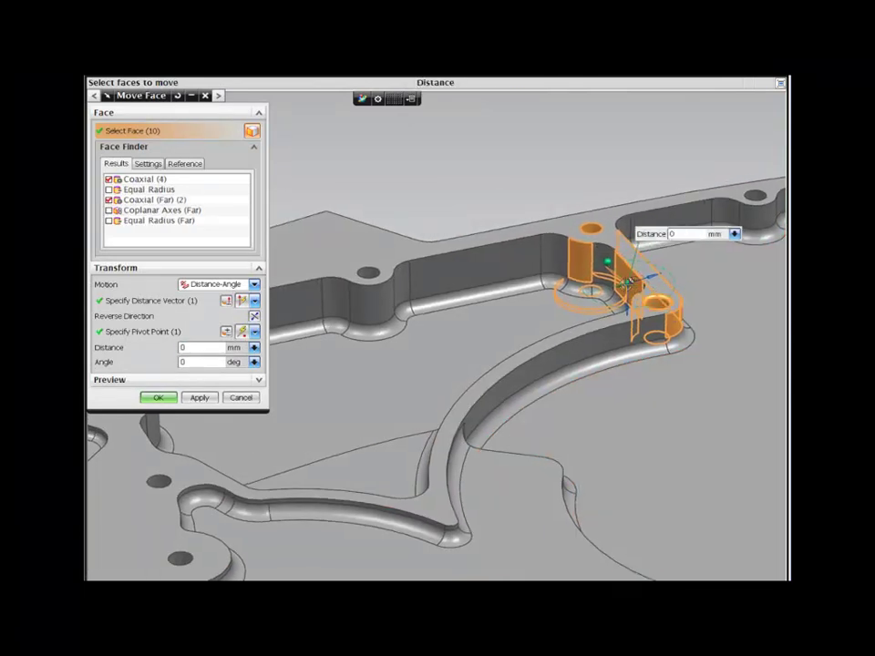
# - Add both side faces of the adjoining curved rib to the selection and move all the faces 30 mm towards the neighbouring pocket
pyautogui.moveTo(631, 283); pyautogui.dragTo(555, 284)
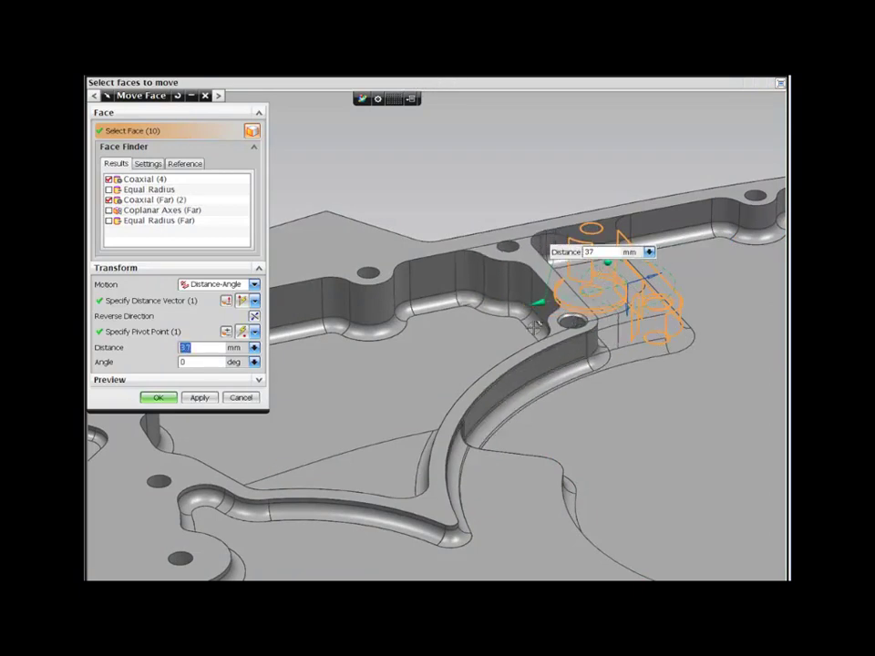
pyautogui.moveTo(541, 301); pyautogui.dragTo(619, 281)
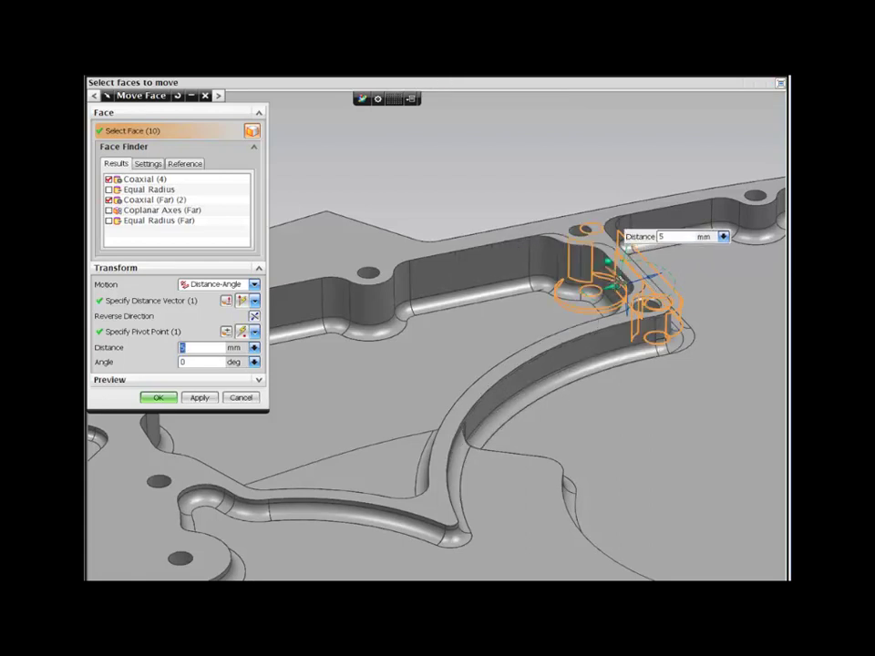
pyautogui.click(581, 346)
pyautogui.click(575, 346)
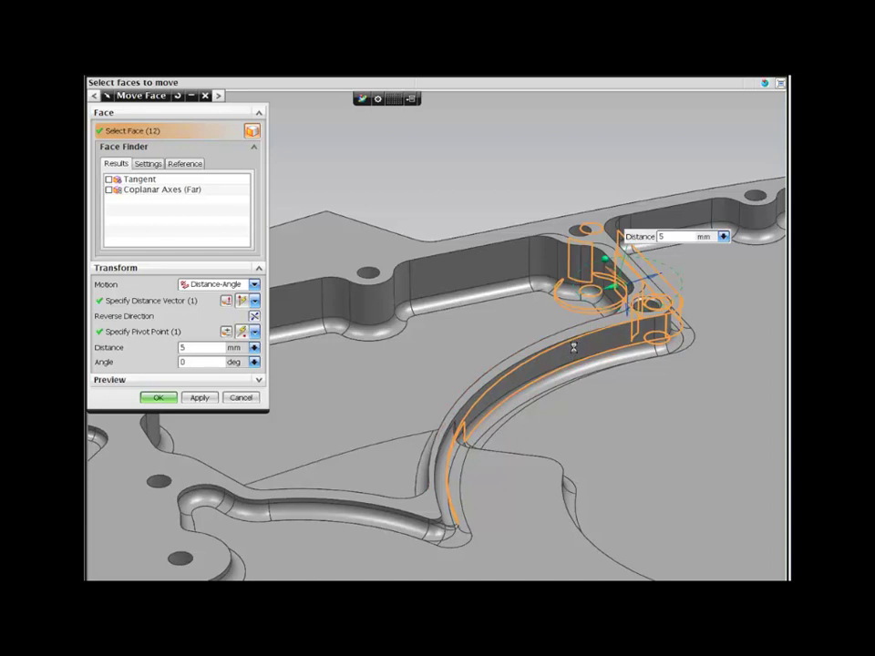
pyautogui.doubleClick(662, 237)
pyautogui.write('30')
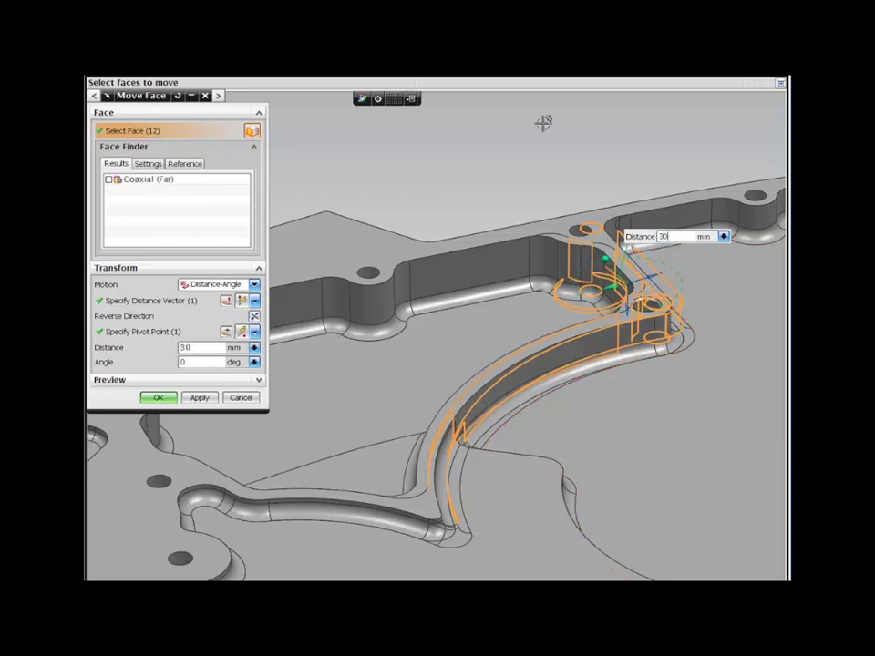
pyautogui.press('Return')
pyautogui.middleClick(535, 136)
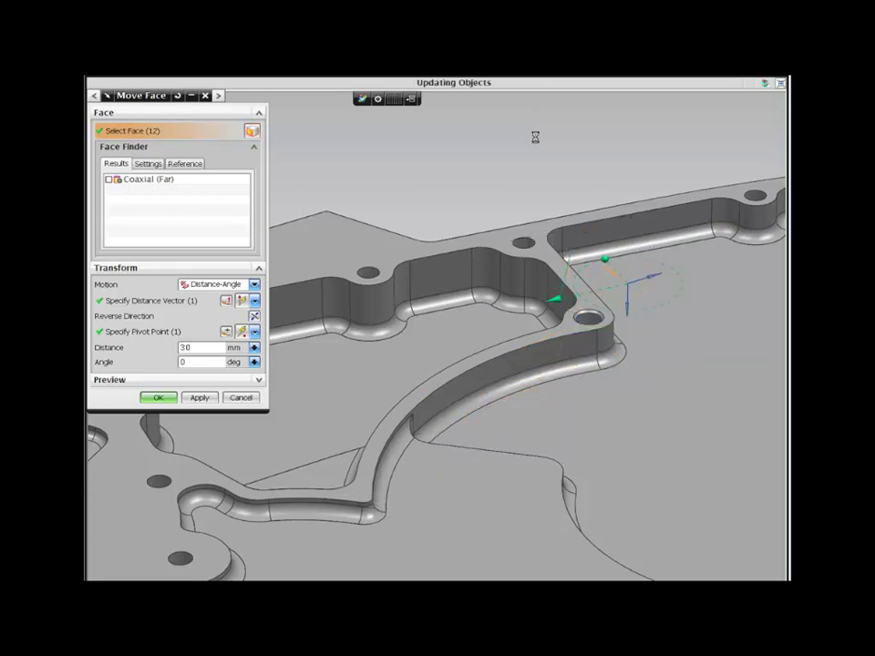